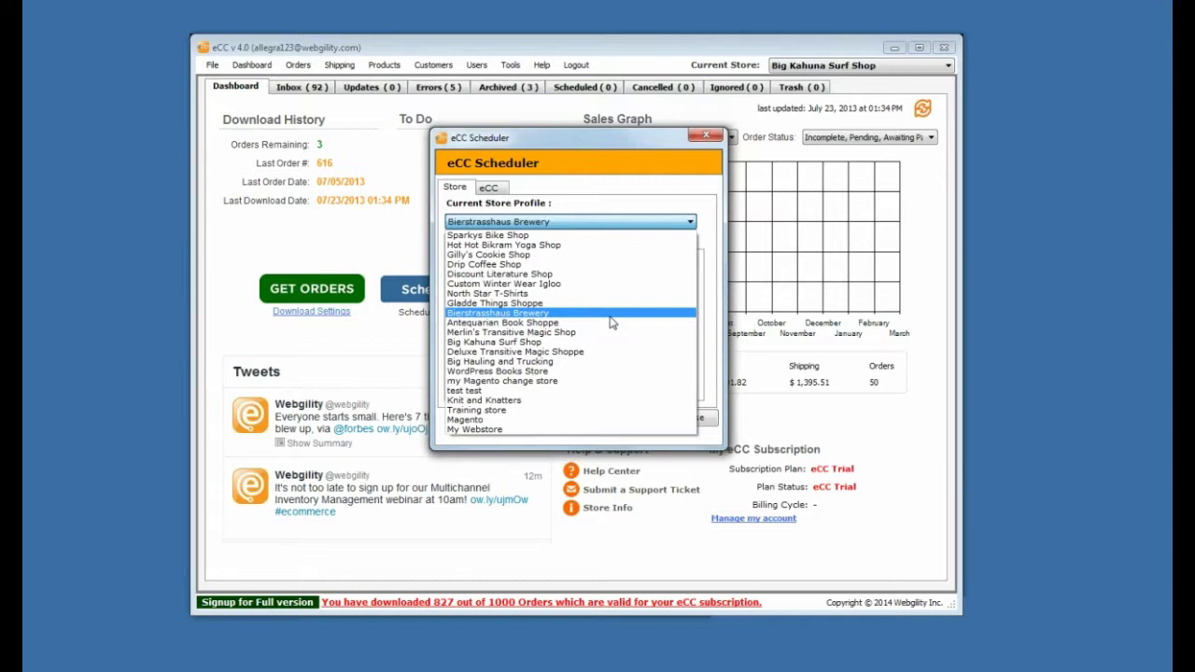
Switch the scheduler's current store profile to Antequarian Book Shoppe
click(611, 322)
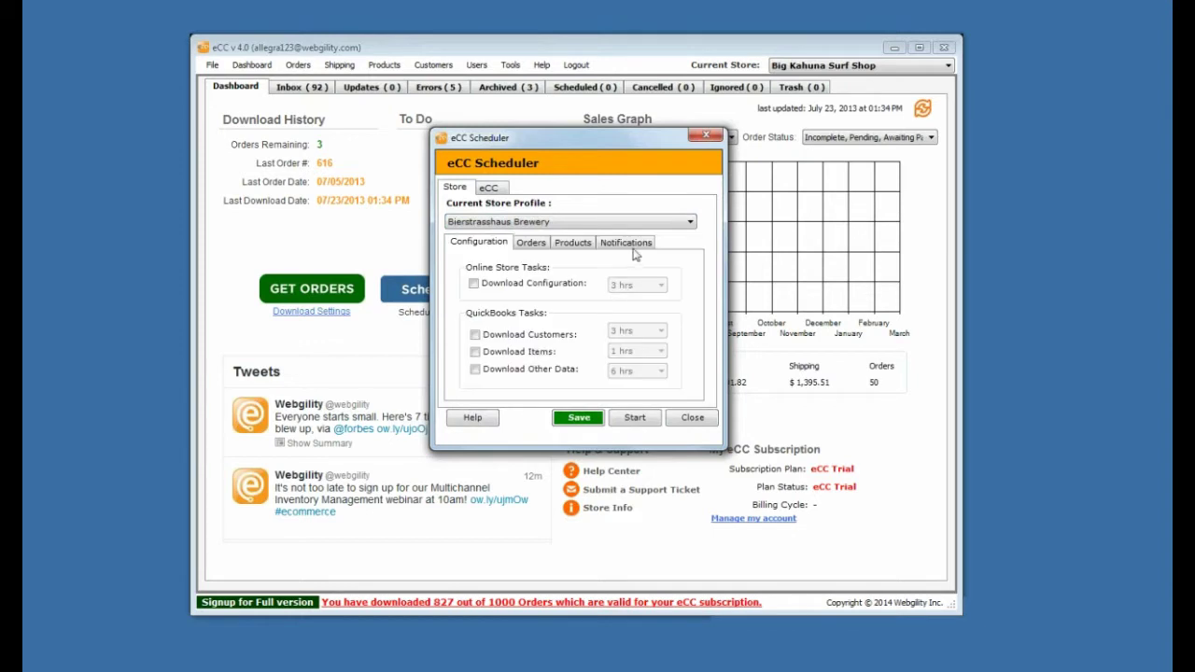
click(674, 227)
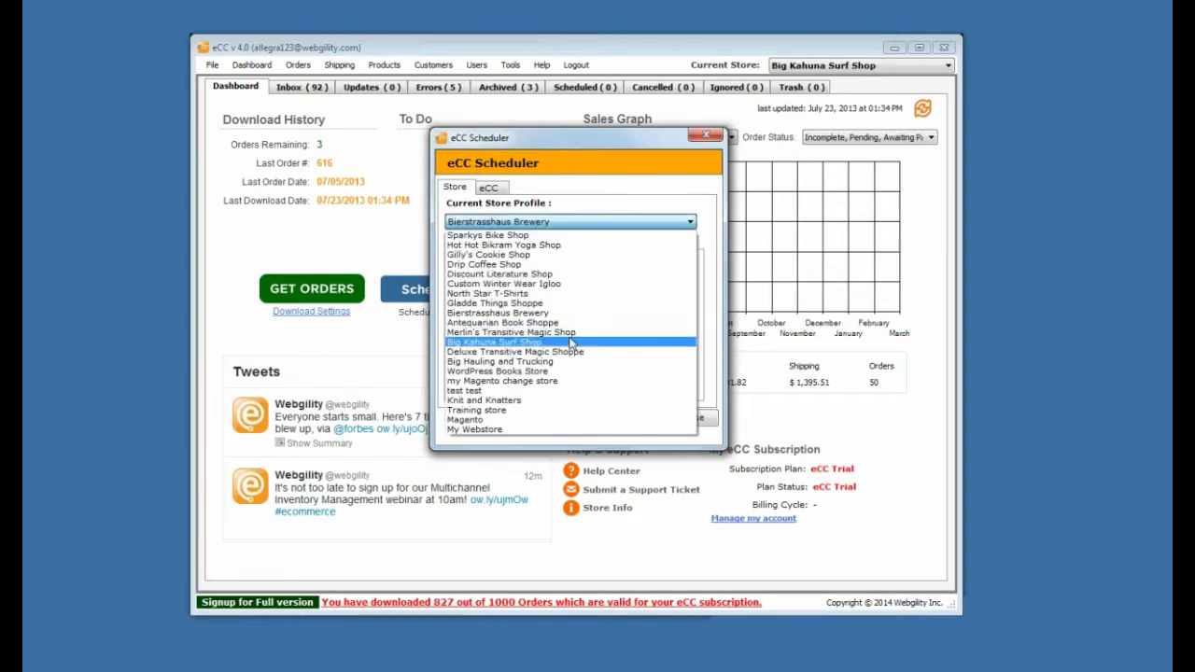
click(569, 342)
click(662, 226)
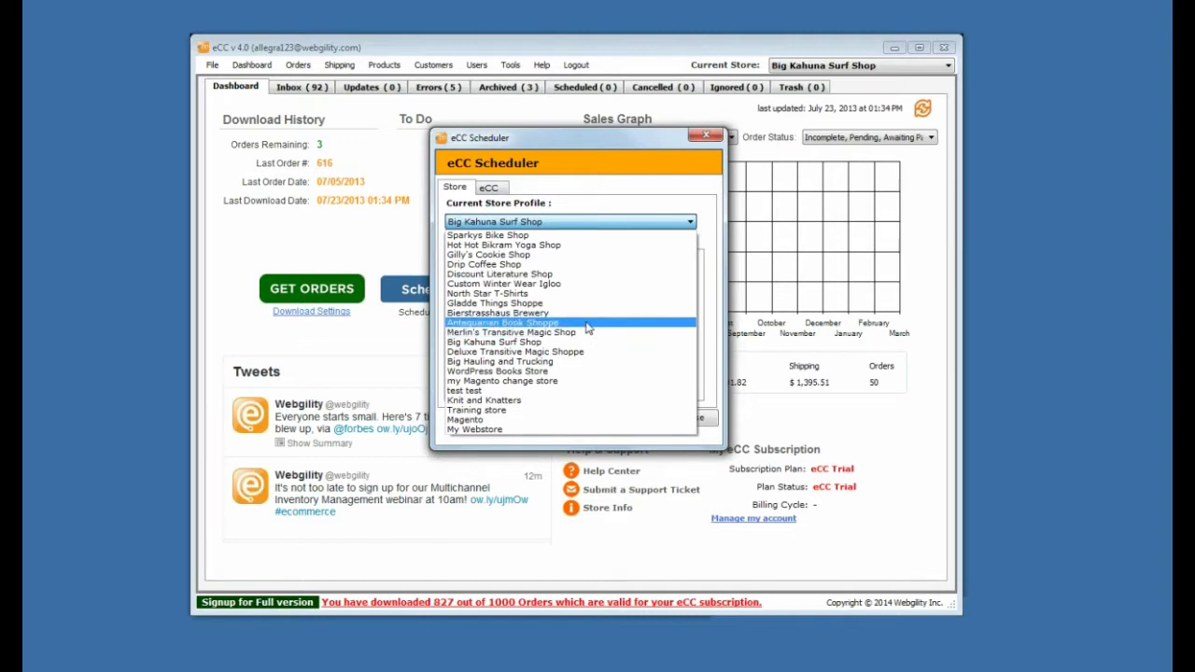
click(592, 322)
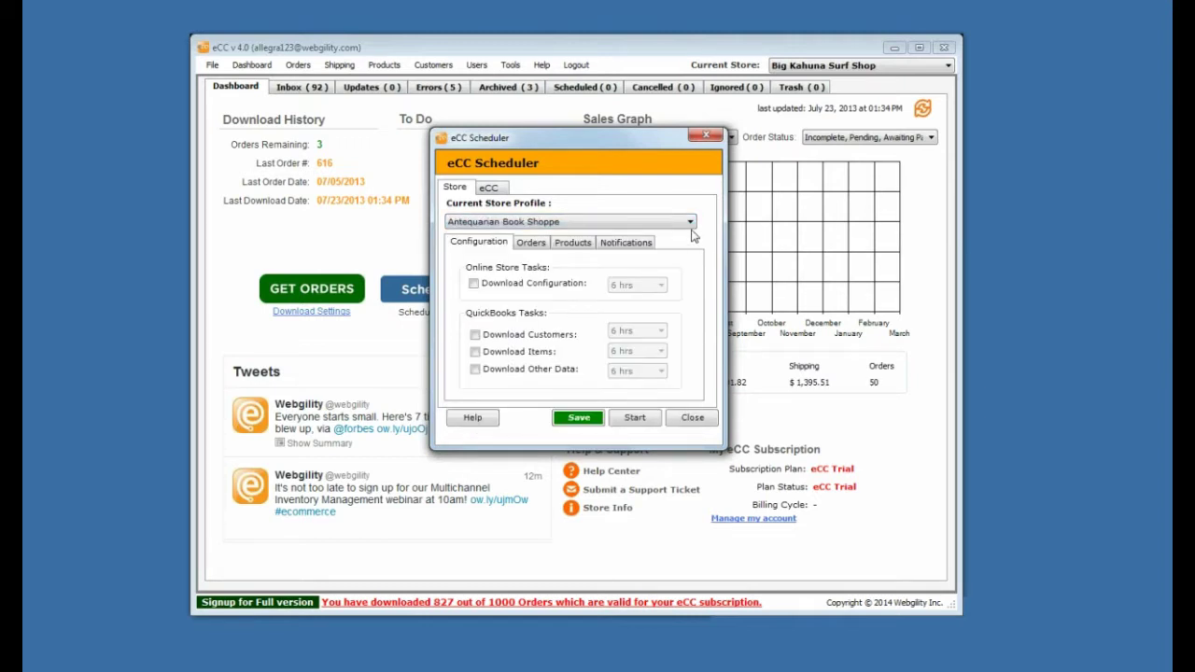
click(534, 244)
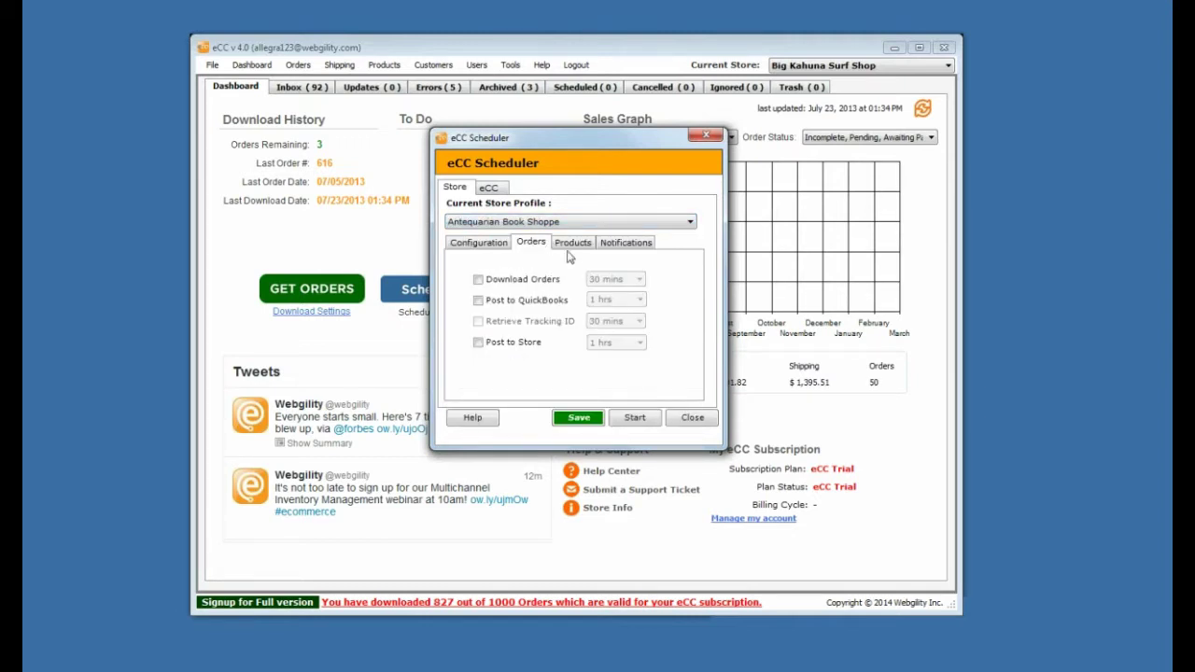
click(497, 244)
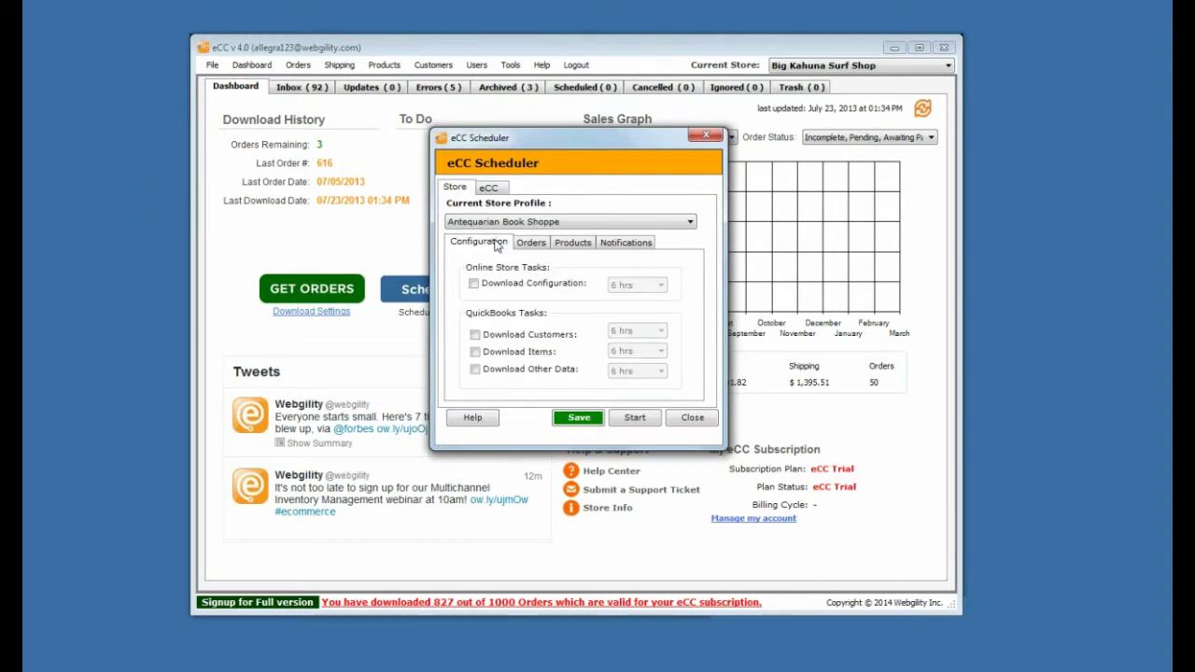
click(990, 641)
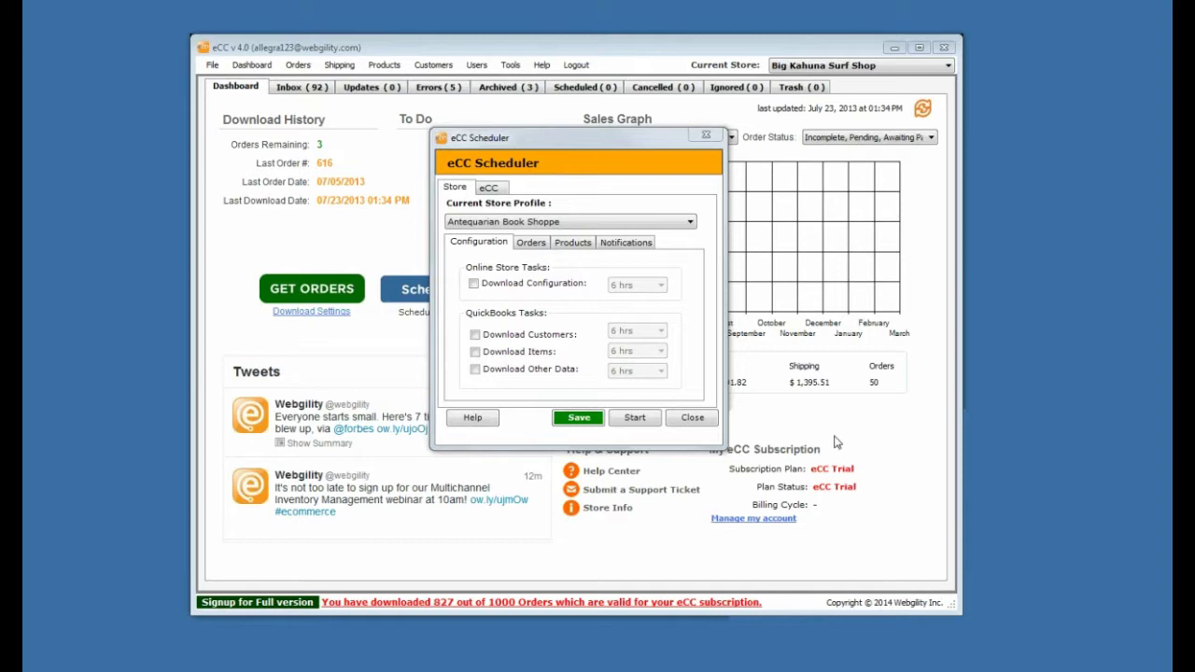
Schedule Download Orders every 5 mins and keep the current Windows color scheme without showing that message again
click(542, 246)
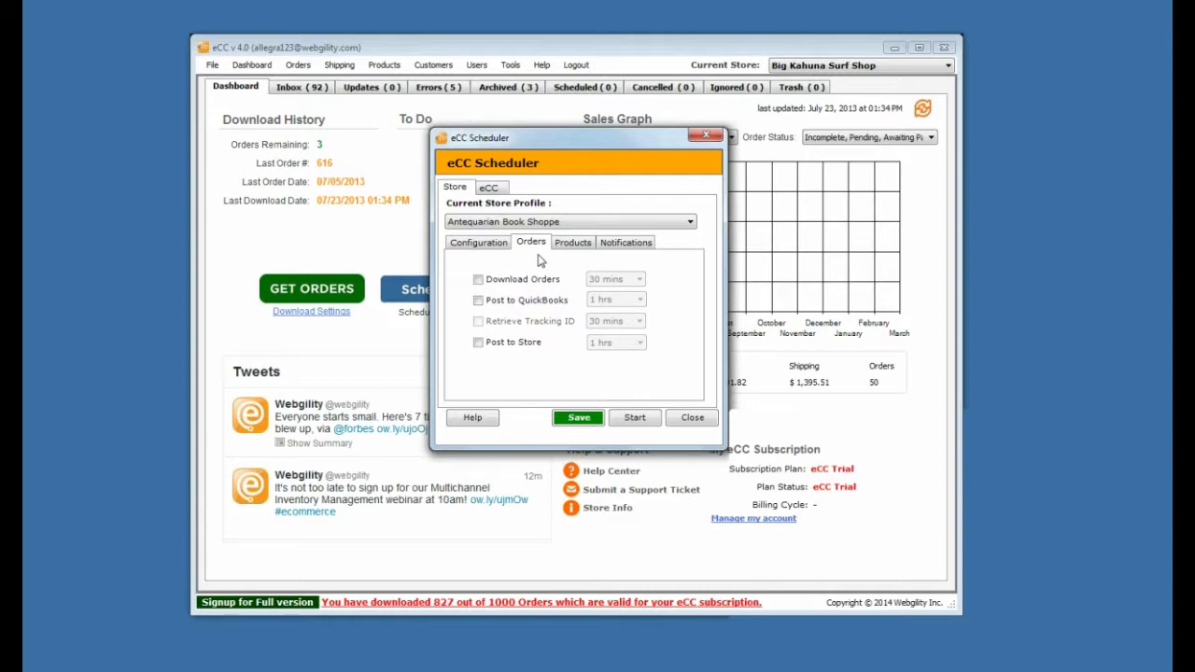
click(478, 279)
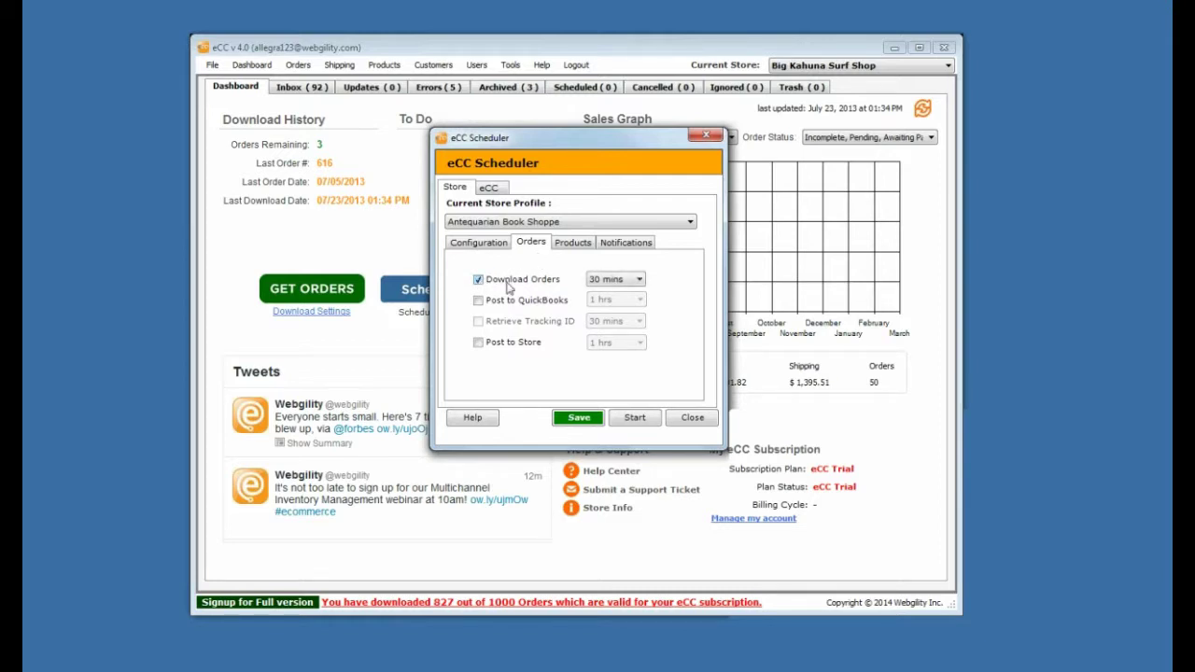
click(608, 284)
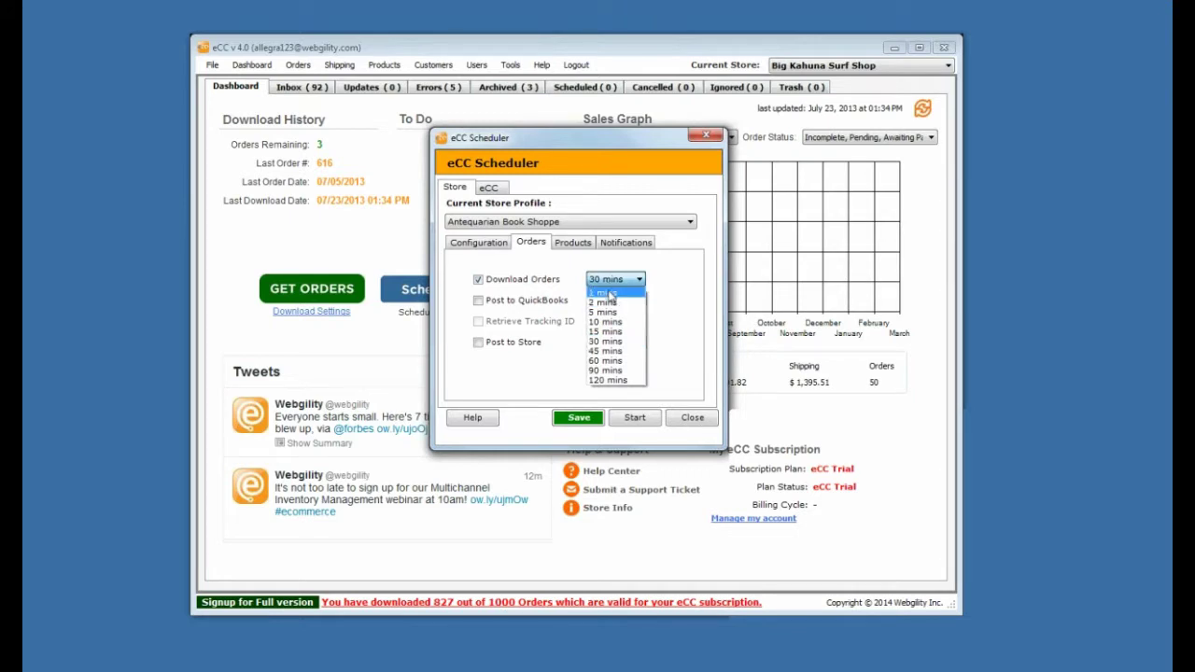
click(617, 312)
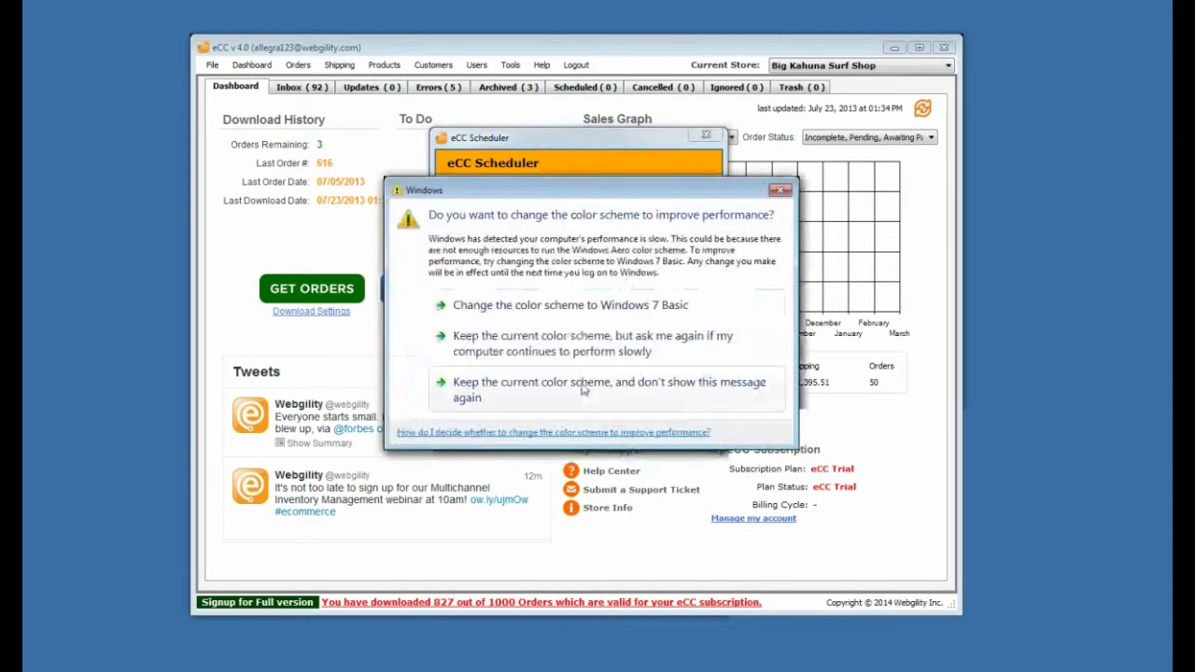
click(586, 400)
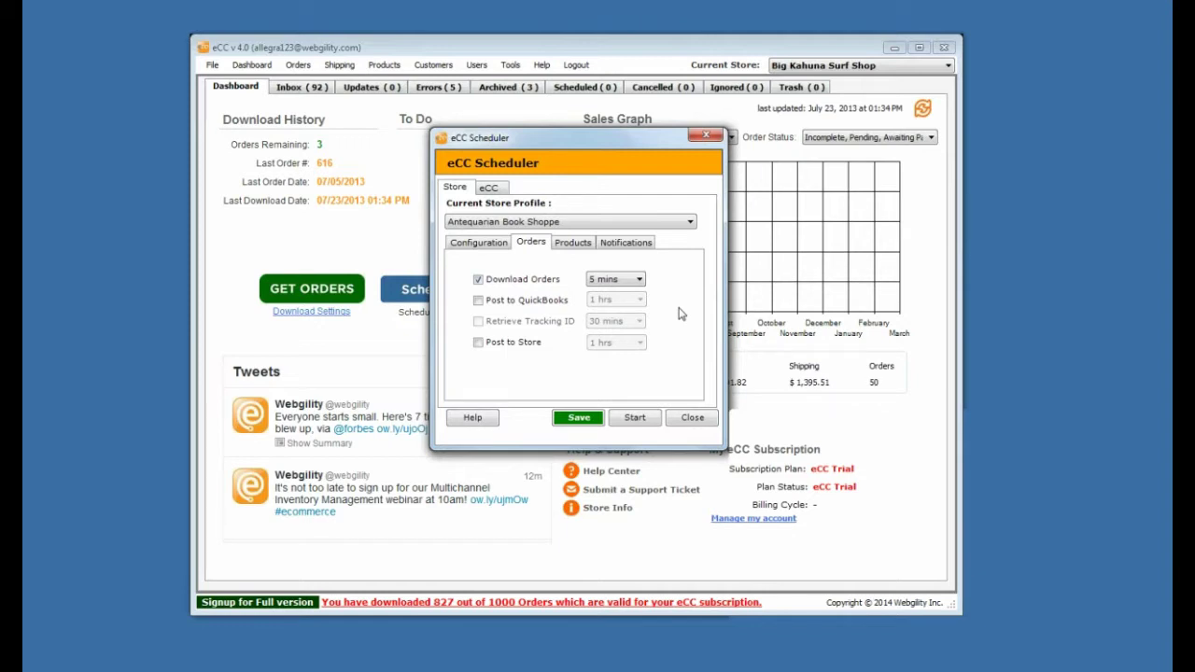
Enable scheduled posting of orders to QuickBooks with an interval of 15 mins
click(483, 302)
click(602, 300)
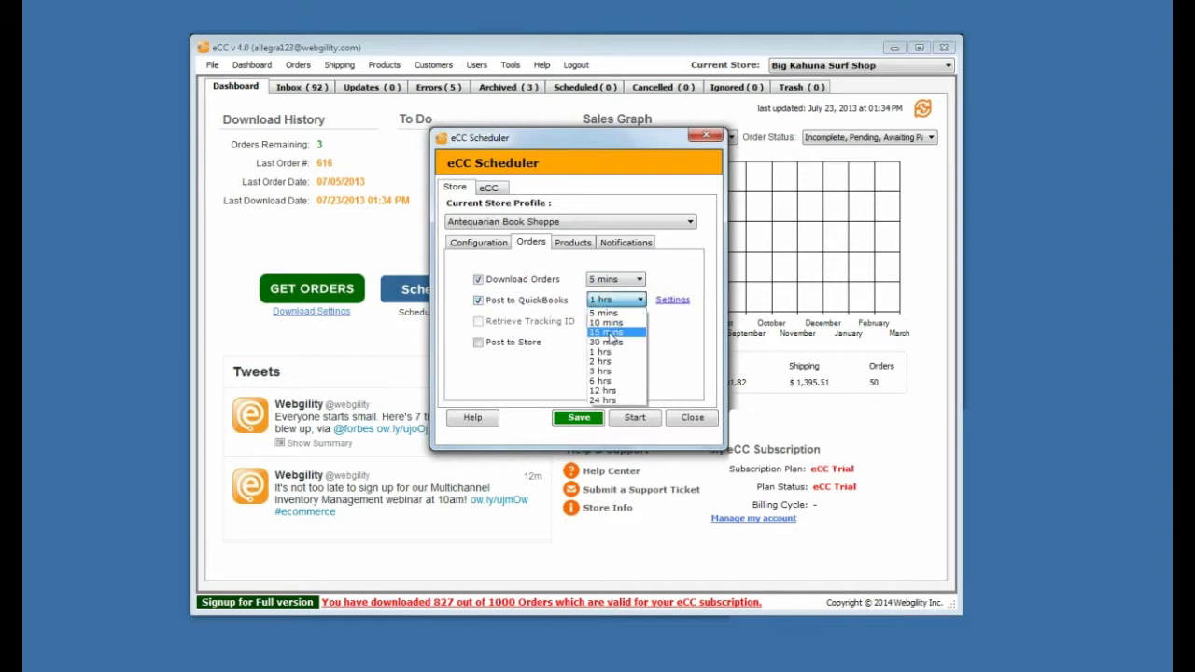
click(609, 333)
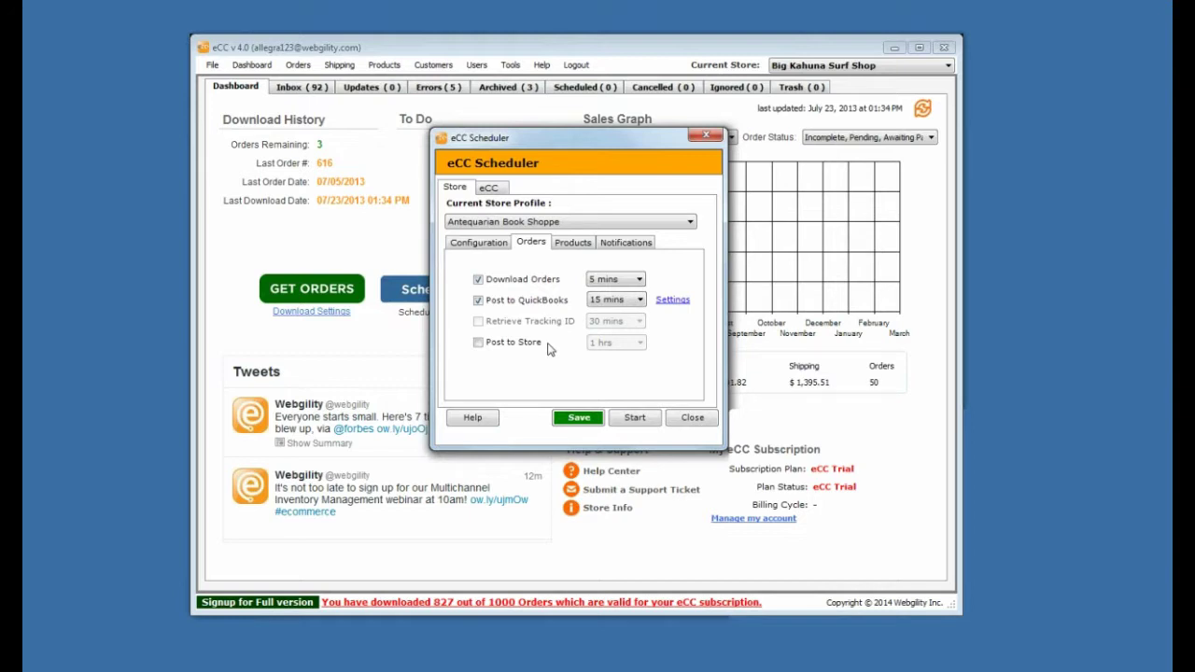
Enable the Product Scheduler with an interval of 30 mins
click(572, 247)
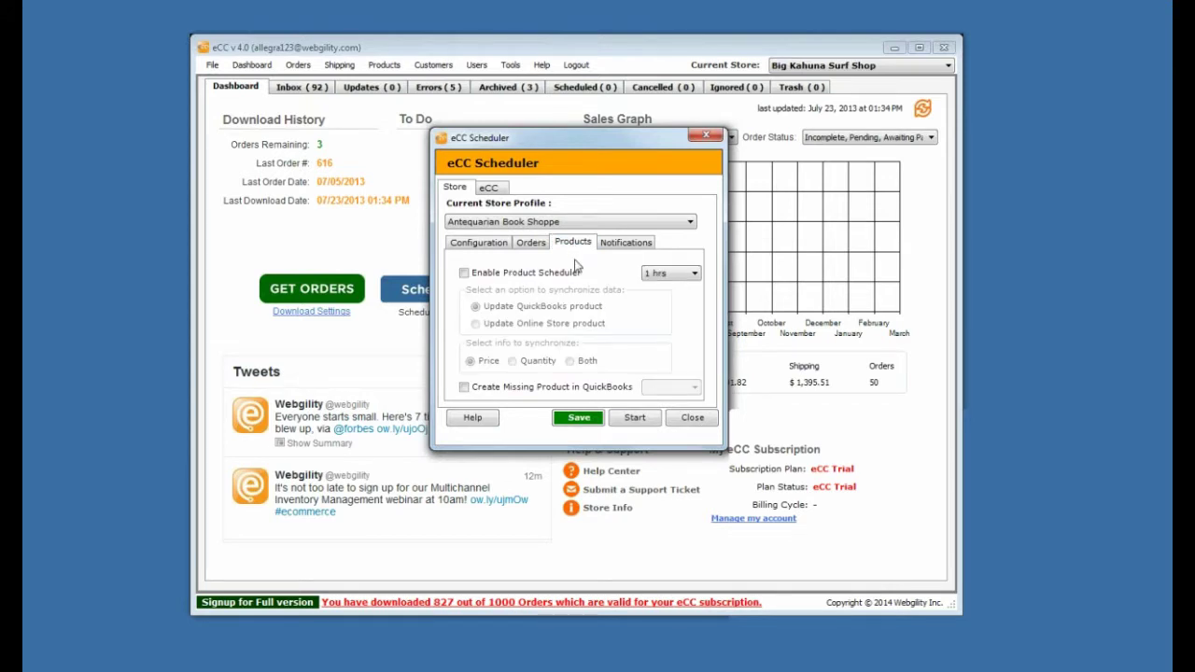
click(465, 273)
click(674, 274)
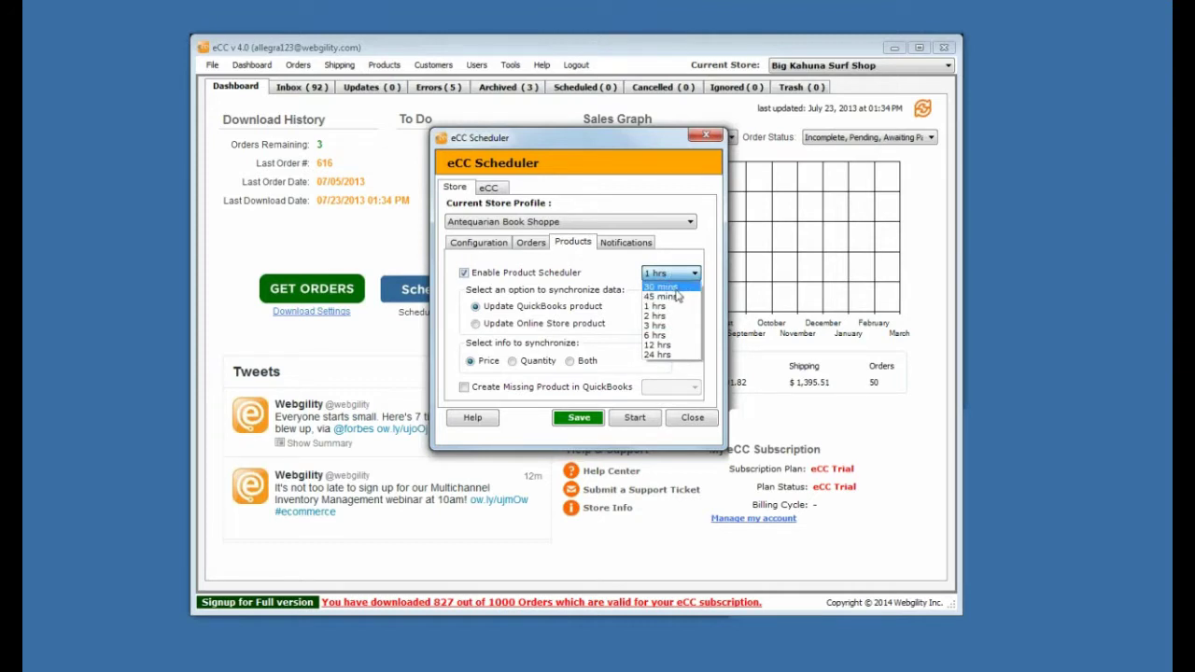
click(670, 288)
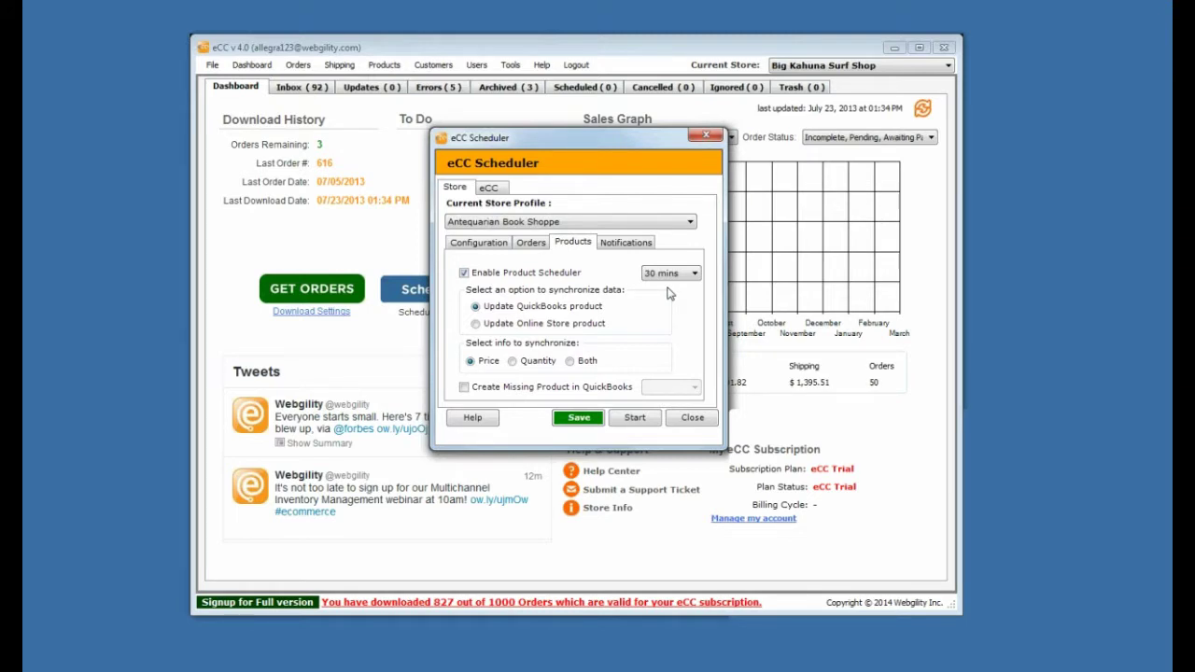
Set the product synchronization to update the online store product with Quantity only
click(541, 246)
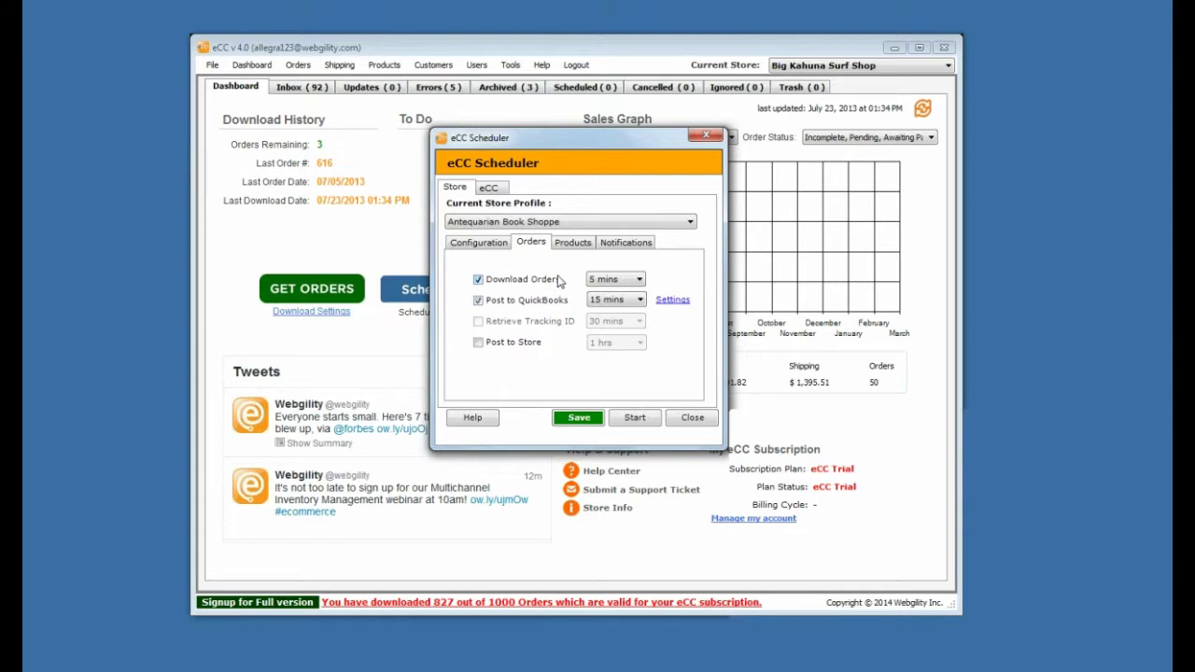
click(572, 245)
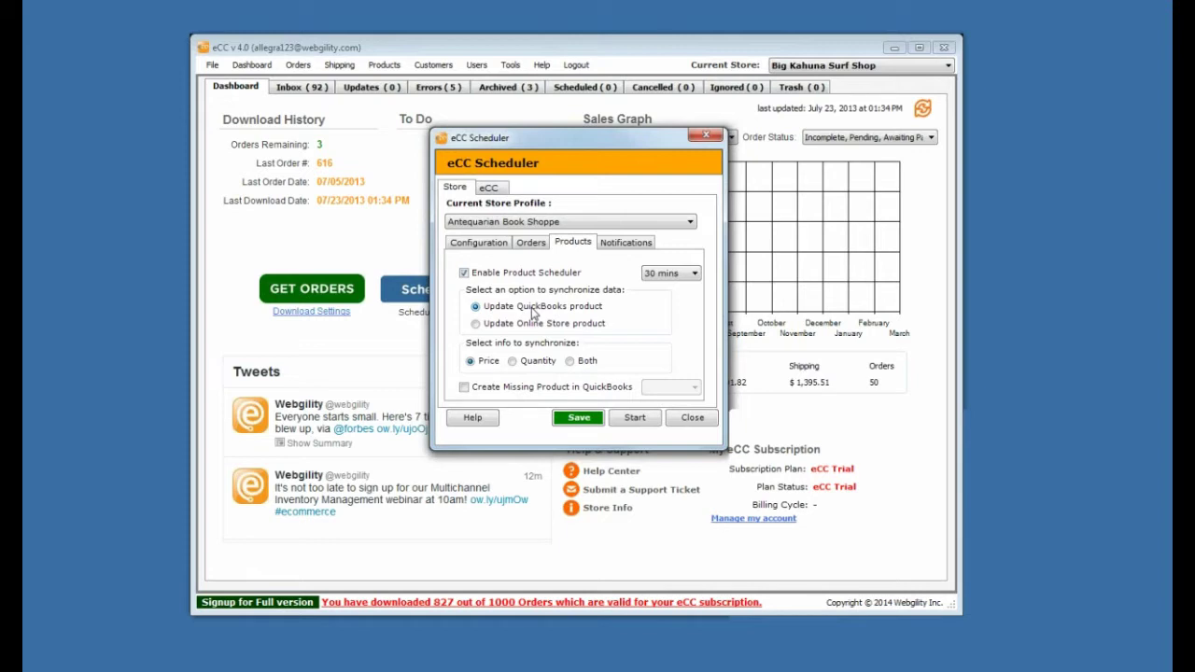
click(509, 325)
click(513, 362)
Enable the QuickBooks task Download Items in the store configuration with an interval of 1 hrs
click(500, 247)
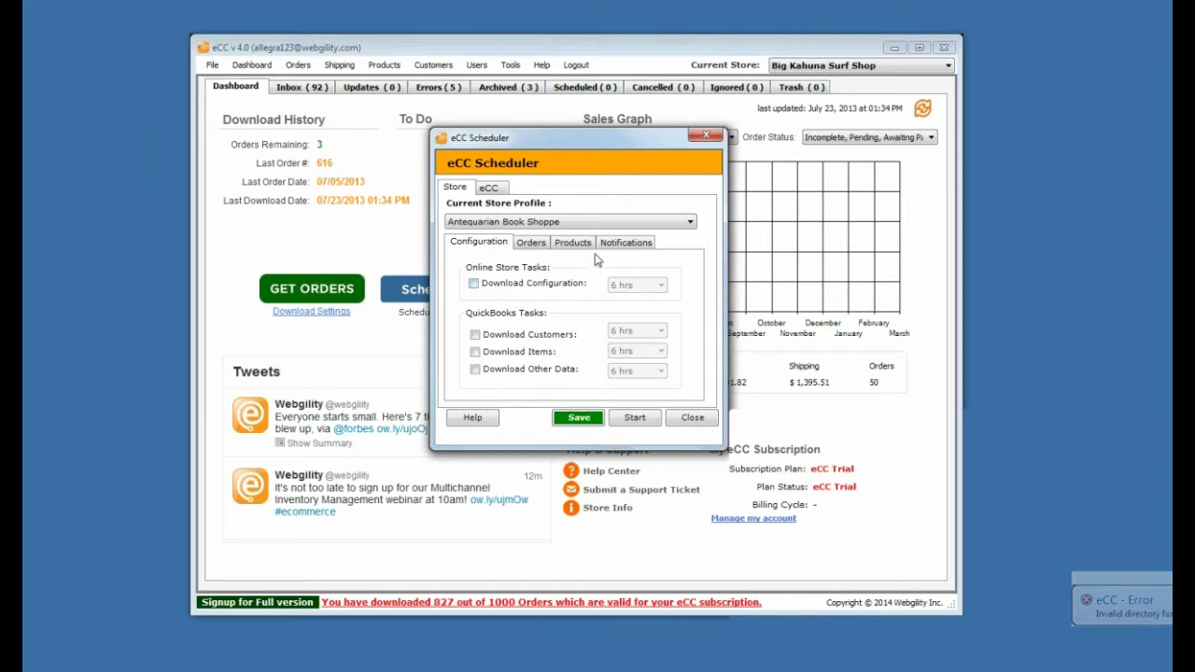
click(581, 245)
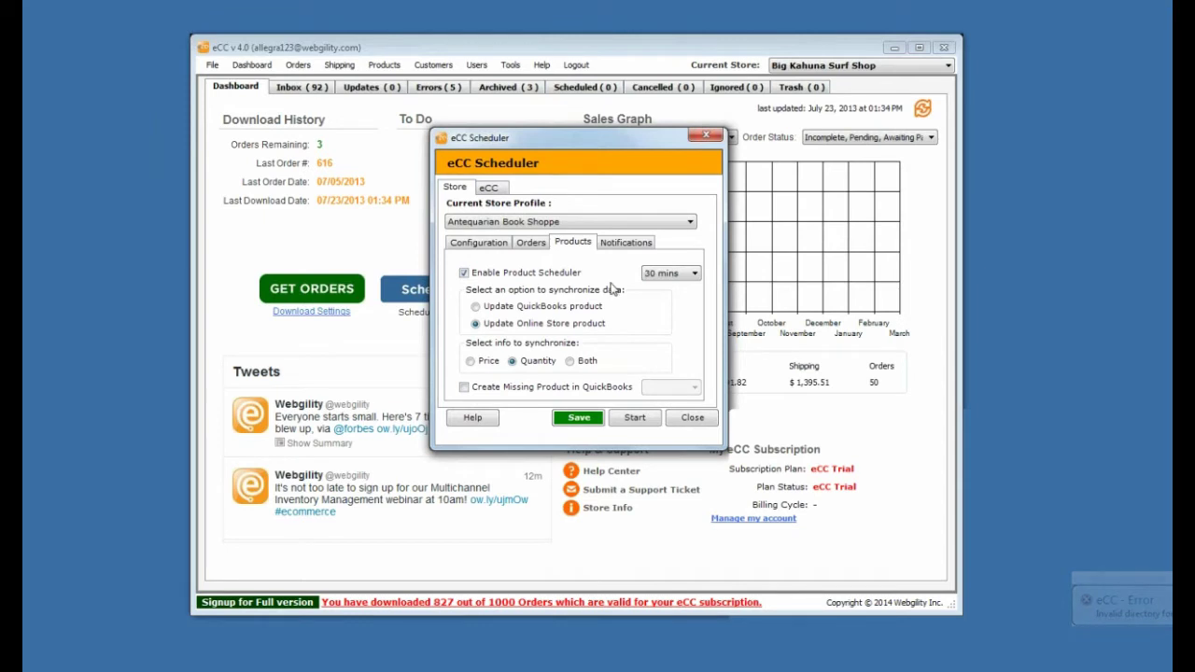
click(485, 245)
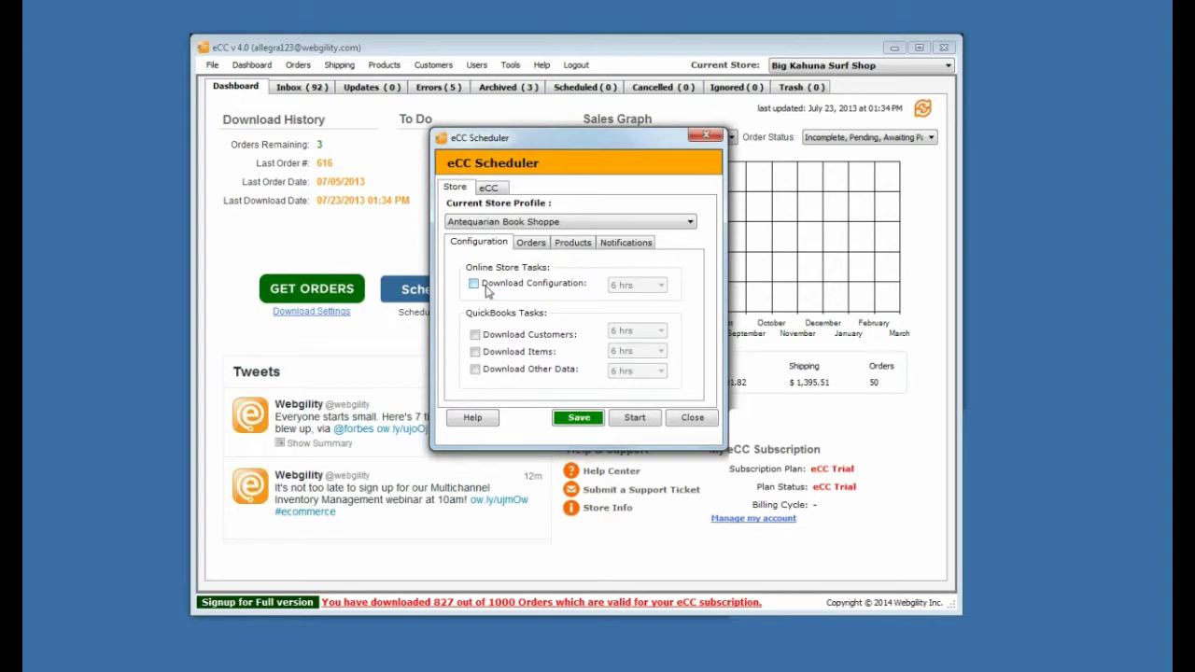
click(475, 352)
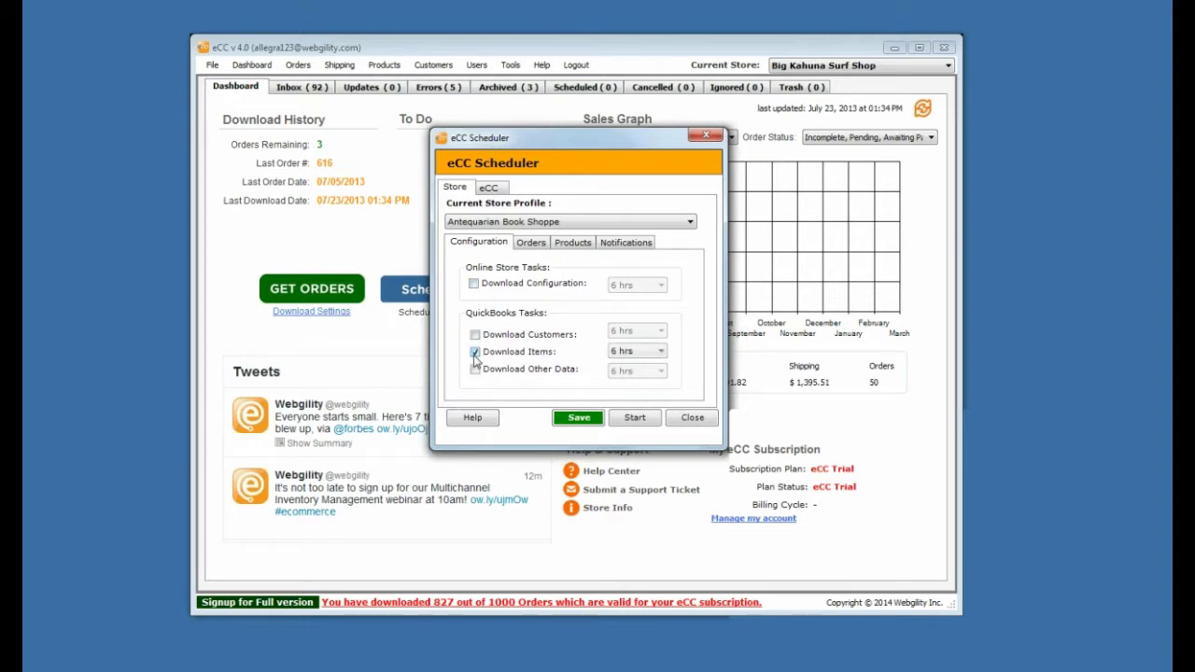
click(617, 354)
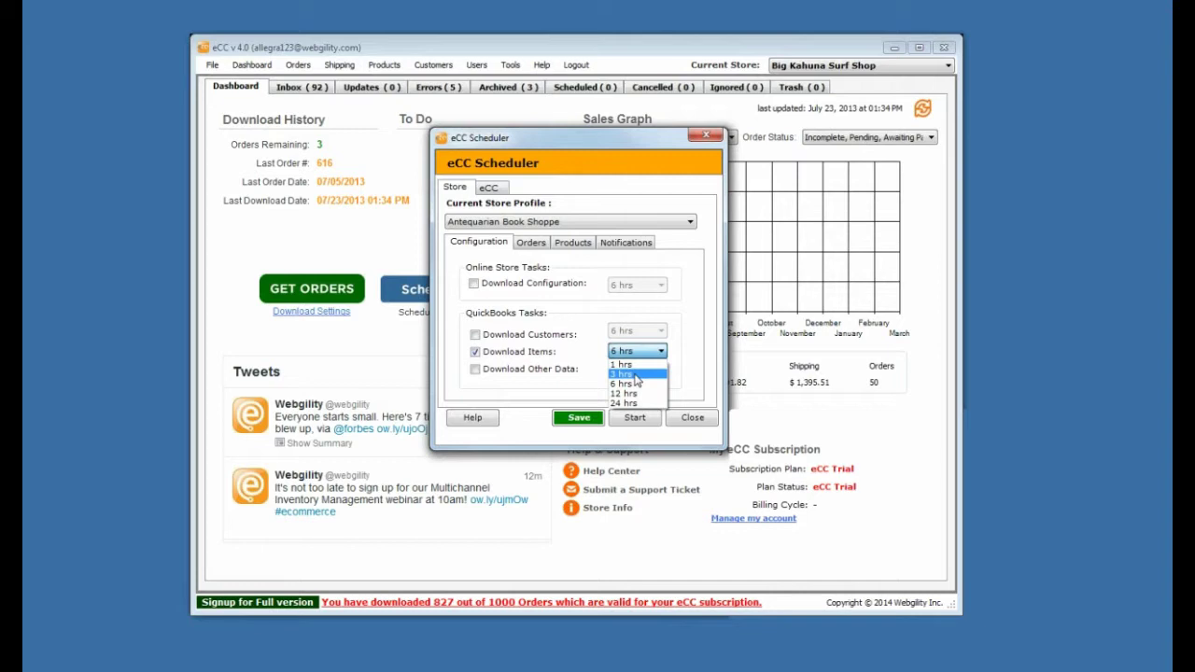
click(624, 364)
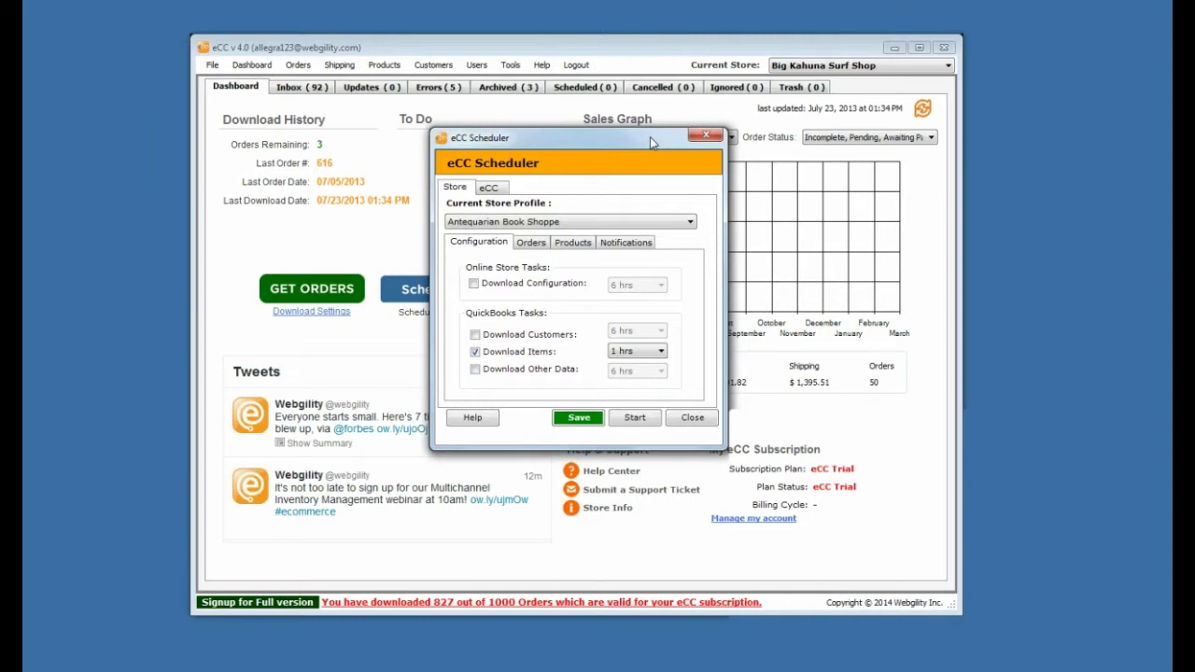
Enable Create Missing Product in QuickBooks for the store's products with an interval of 3 hrs
click(540, 248)
click(561, 250)
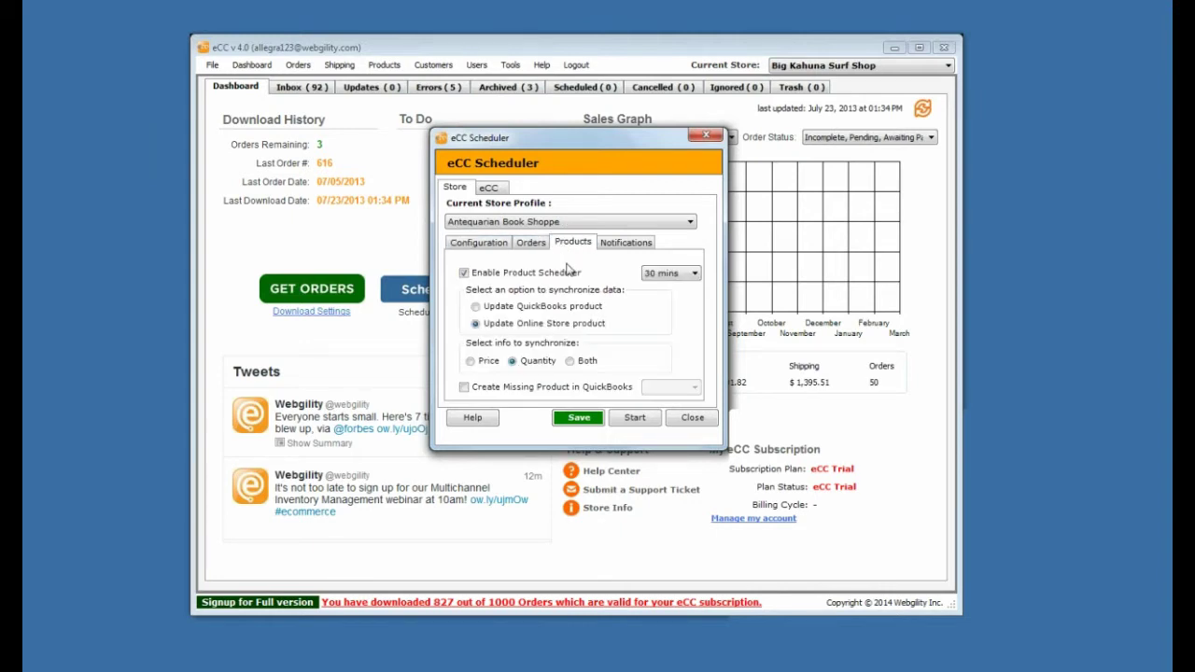
click(464, 388)
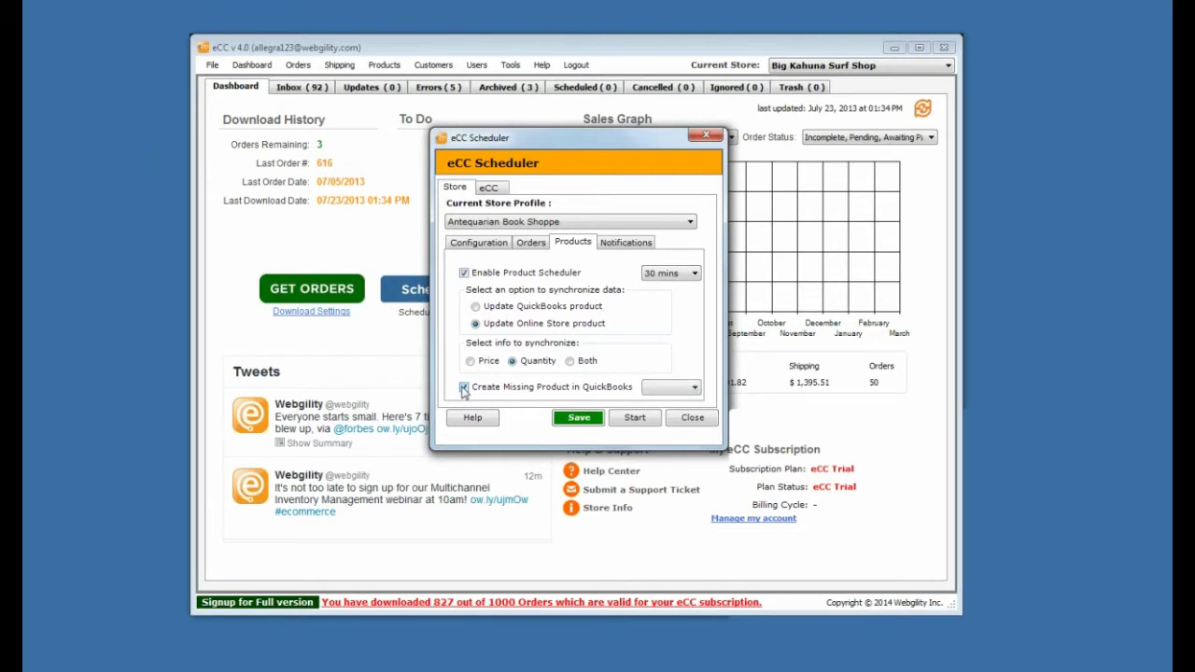
click(668, 388)
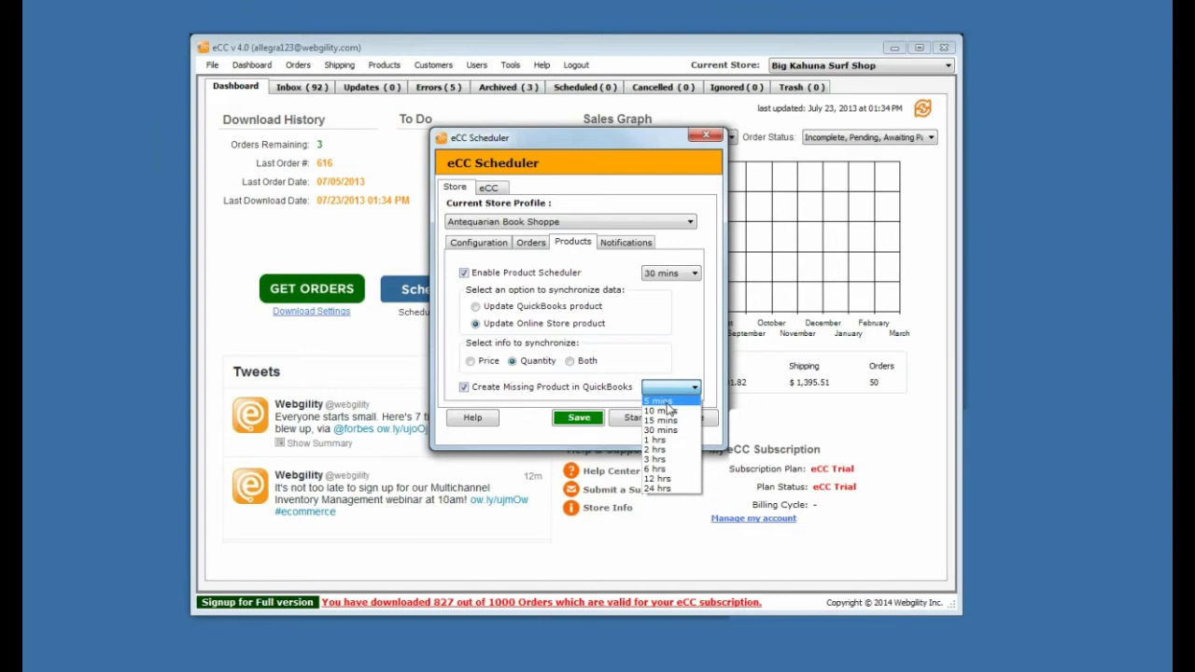
click(663, 459)
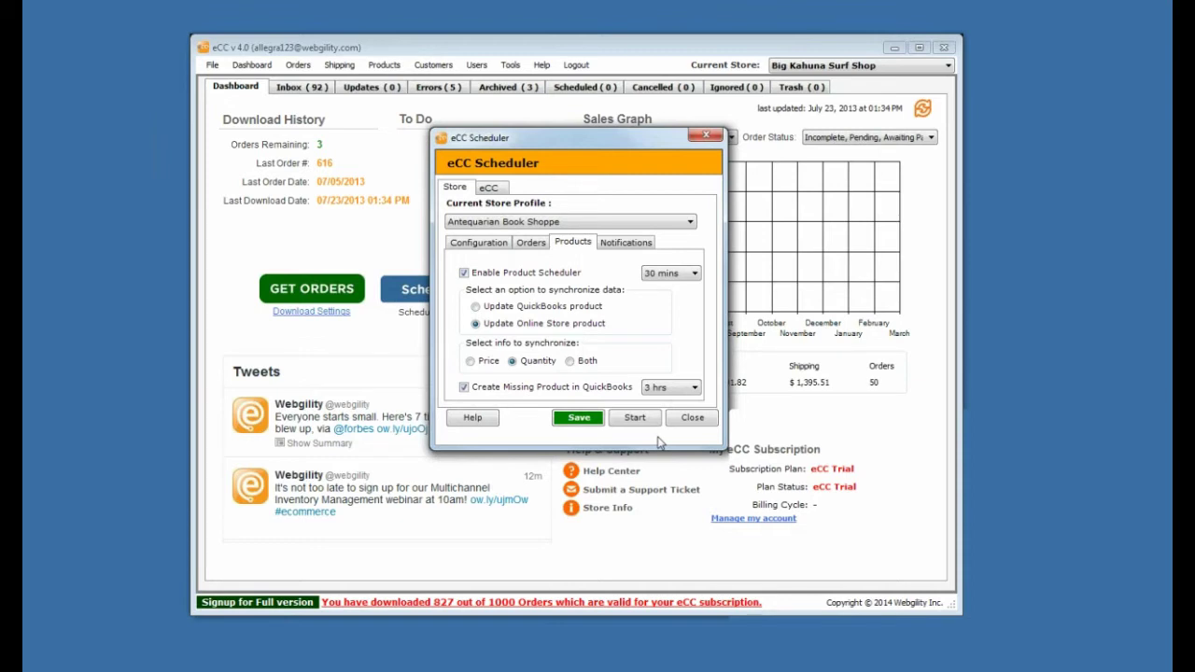
Leave the scheduler and switch to the slide presentation
click(1162, 125)
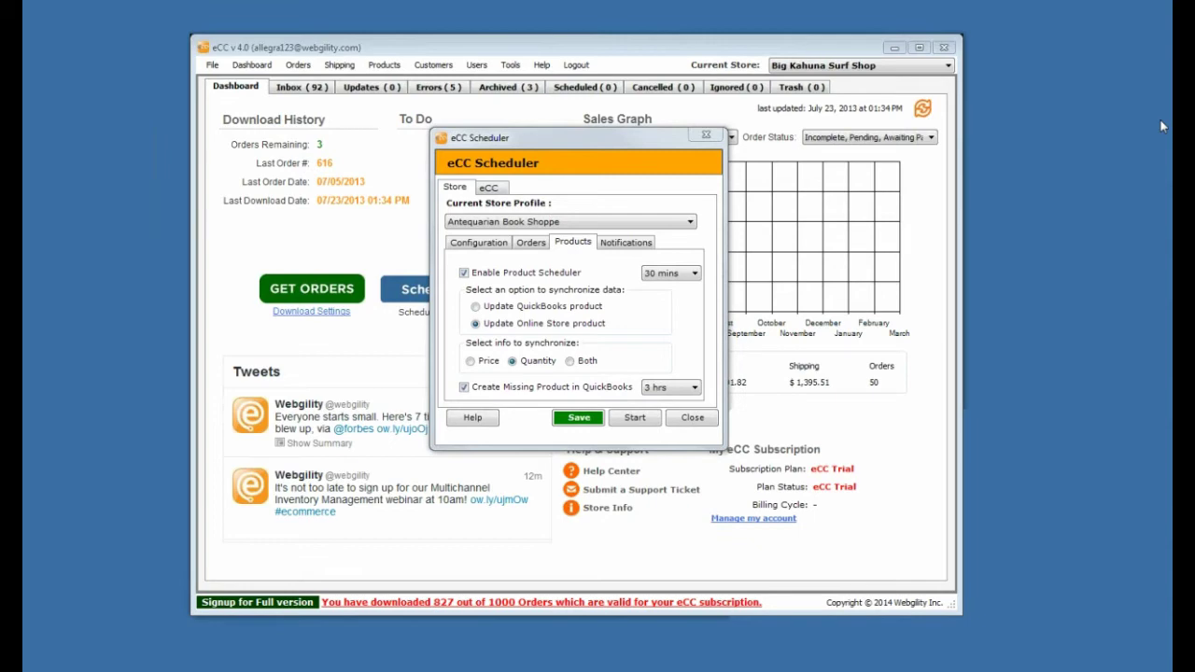
key(alt+Tab)
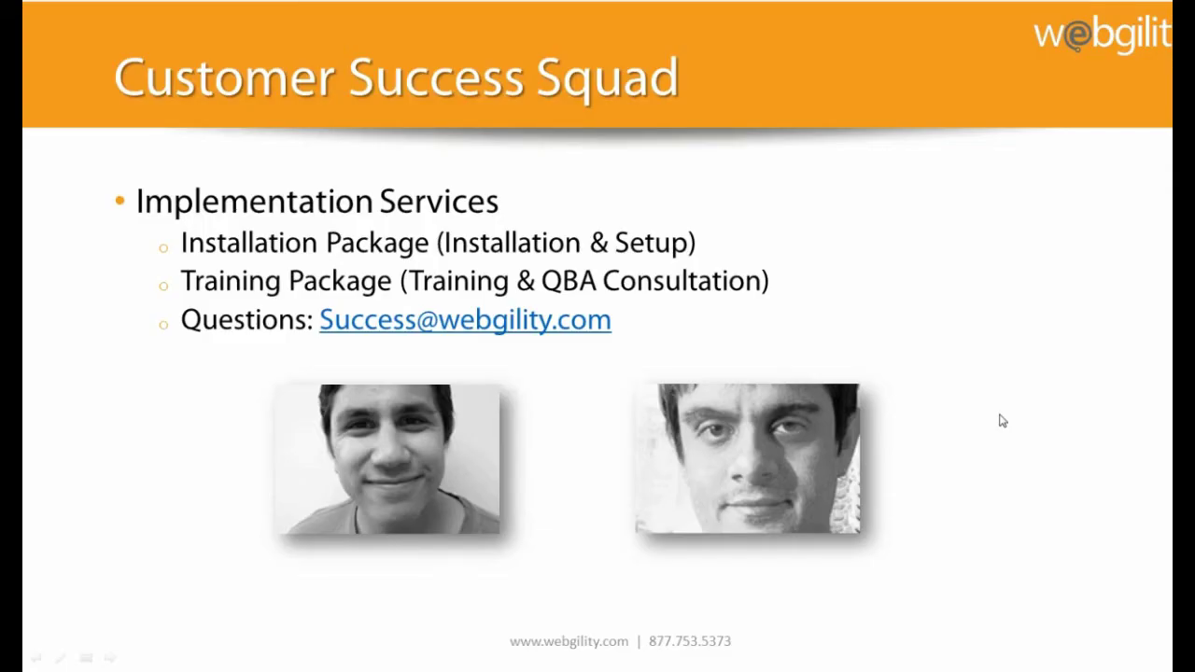